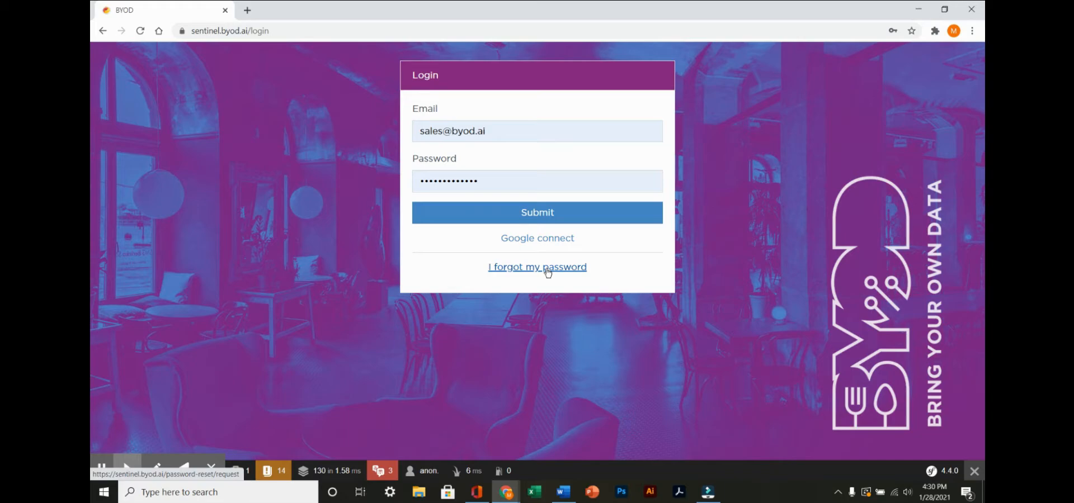
# - Sign in to the BYOD admin site with the prefilled credentials and open the list of workplace types
pyautogui.click(549, 212)
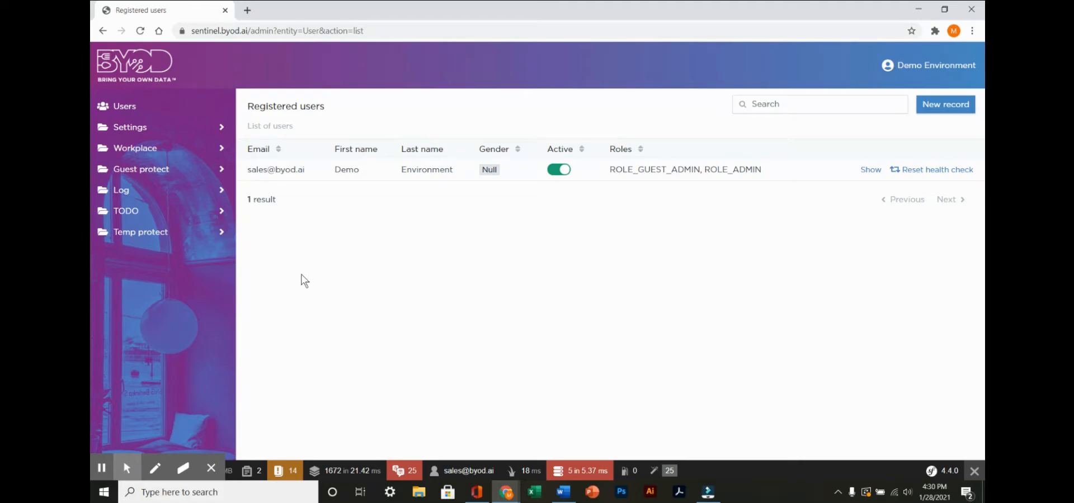
pyautogui.click(156, 150)
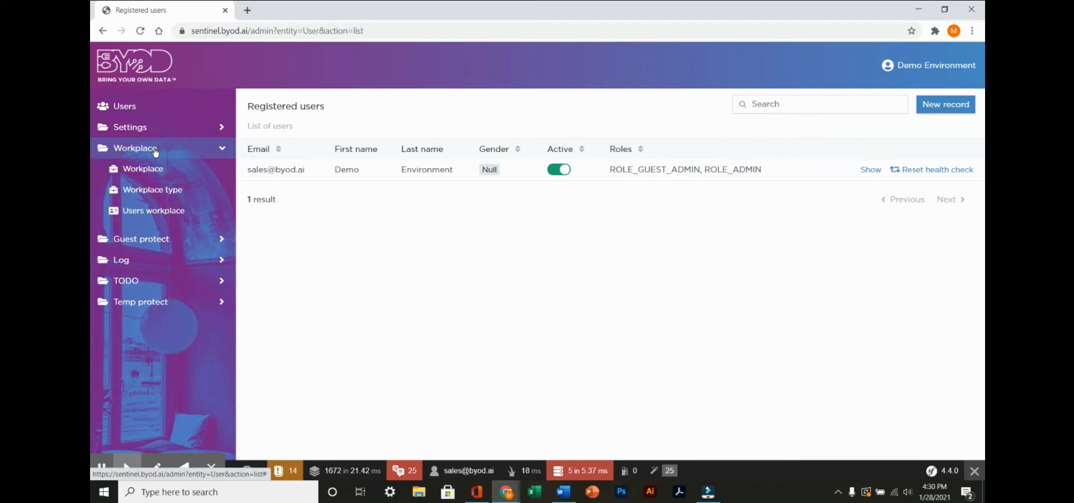
pyautogui.click(158, 191)
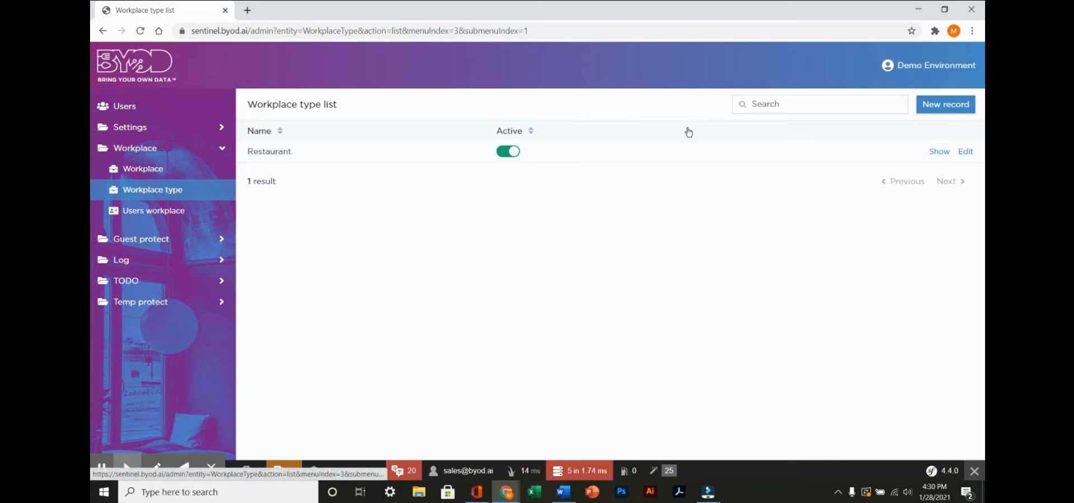
pyautogui.click(940, 112)
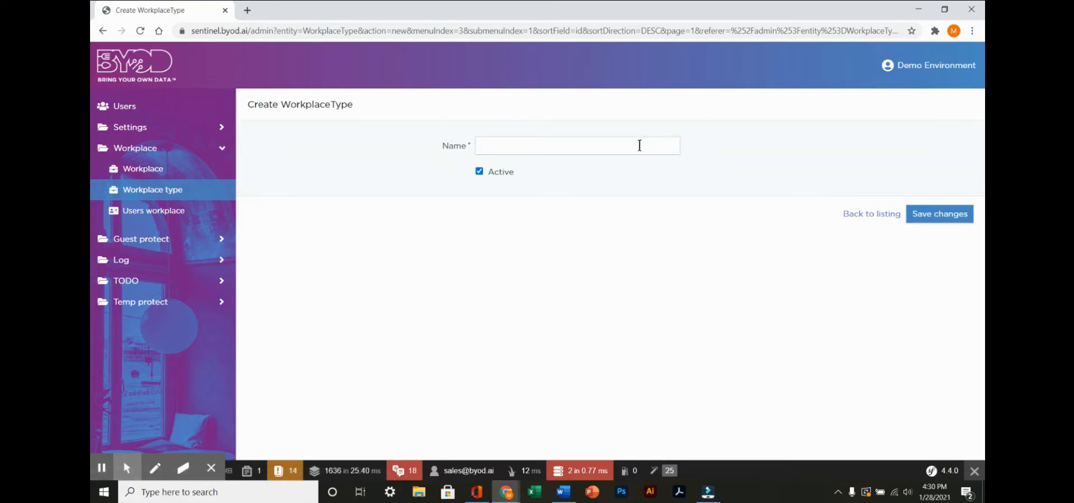
pyautogui.click(640, 146)
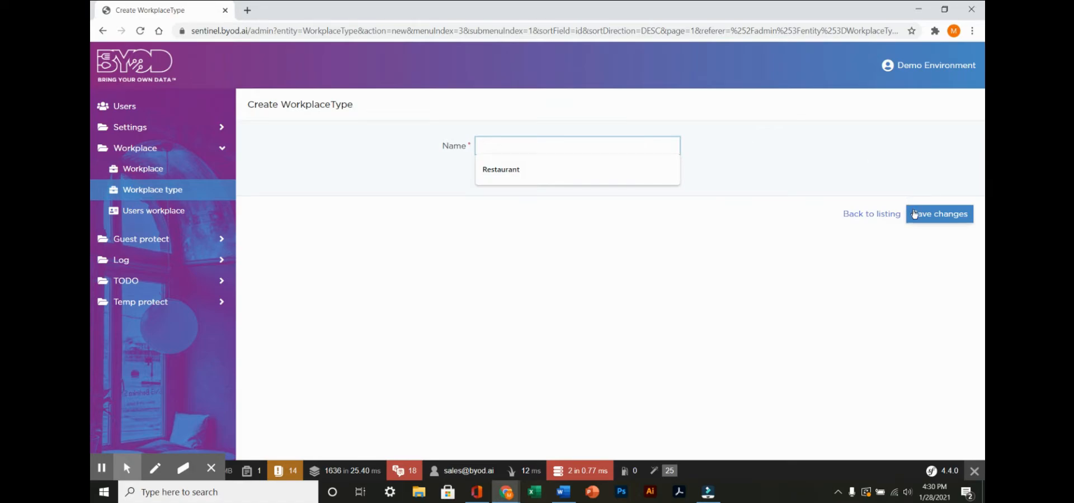
pyautogui.click(885, 214)
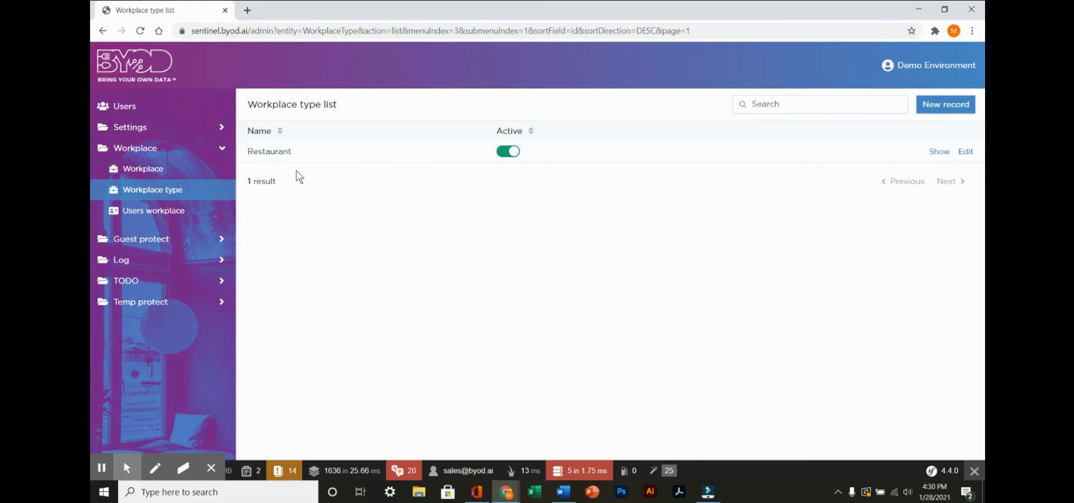
# - Start a new workplace record from the workplace list and name it Bill's Cafe
pyautogui.click(141, 173)
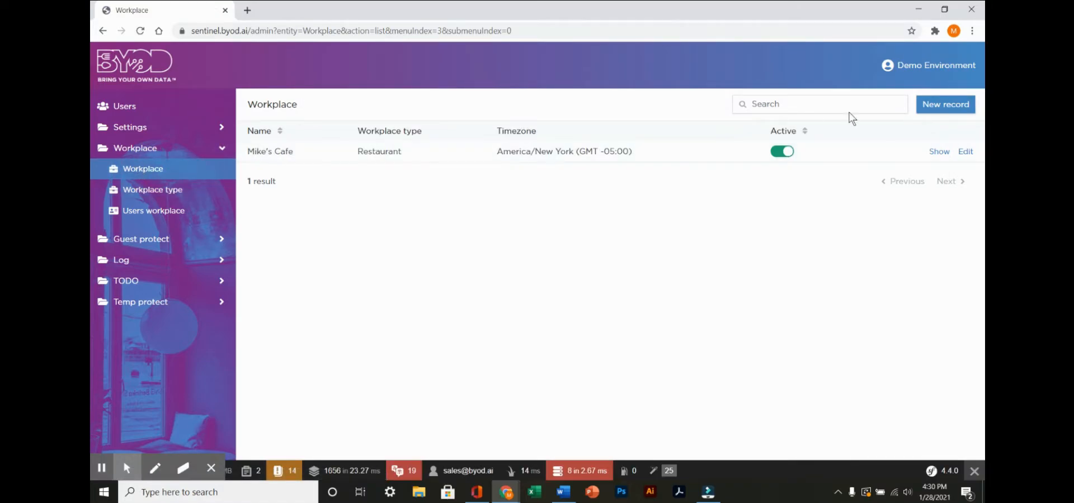
pyautogui.click(945, 105)
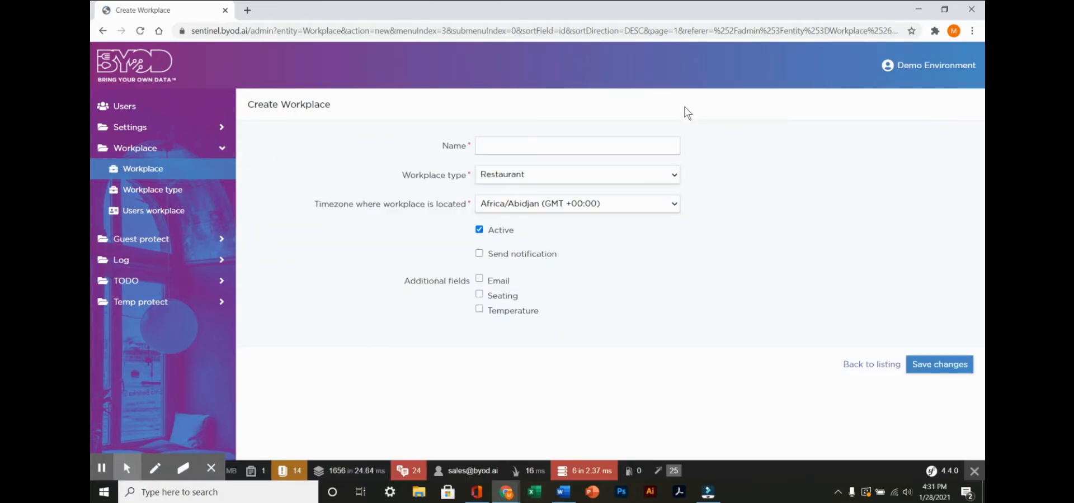
pyautogui.click(628, 144)
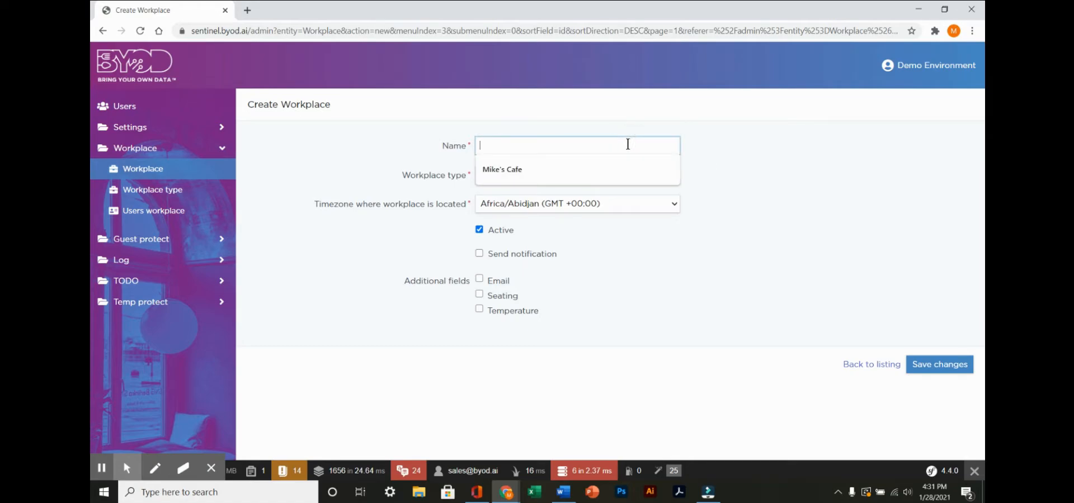
pyautogui.write('Bil')
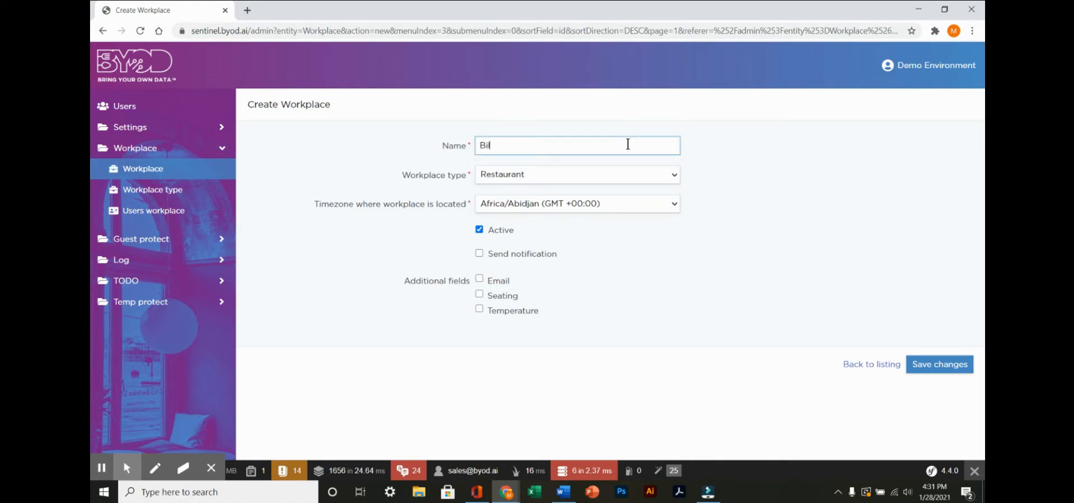
pyautogui.write("l's Cafe")
# - Set the new workplace's timezone to America/New York (GMT -05:00) and save the record
pyautogui.click(674, 206)
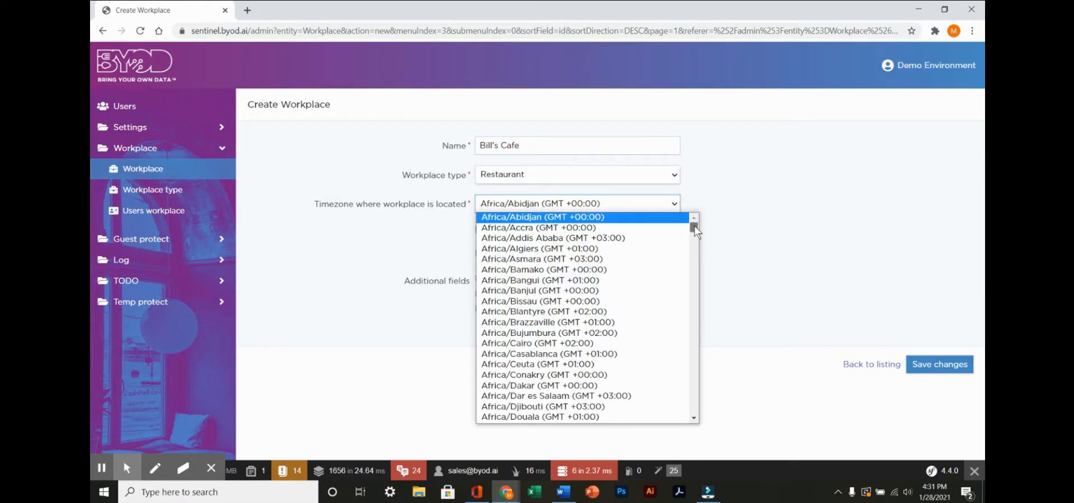
pyautogui.moveTo(693, 226); pyautogui.dragTo(694, 288)
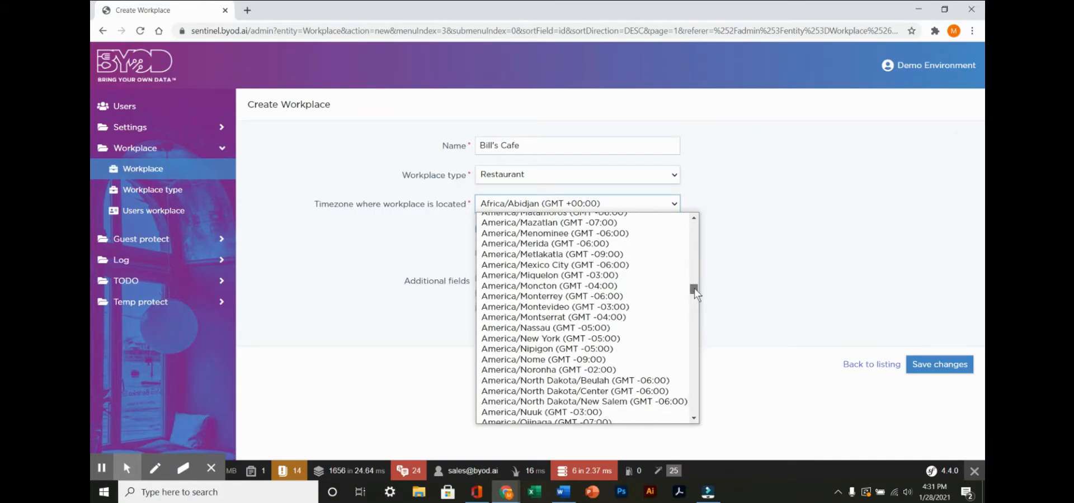
pyautogui.click(571, 340)
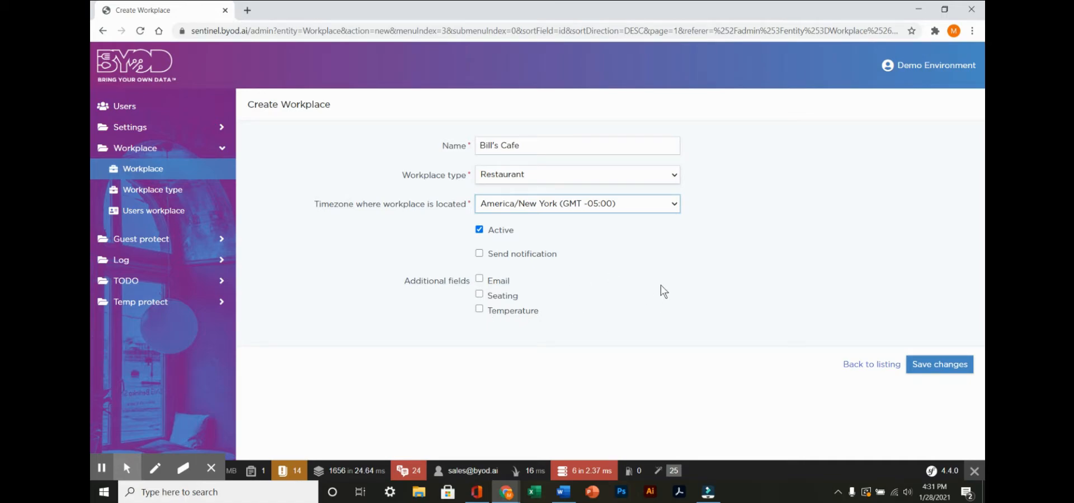
pyautogui.click(953, 368)
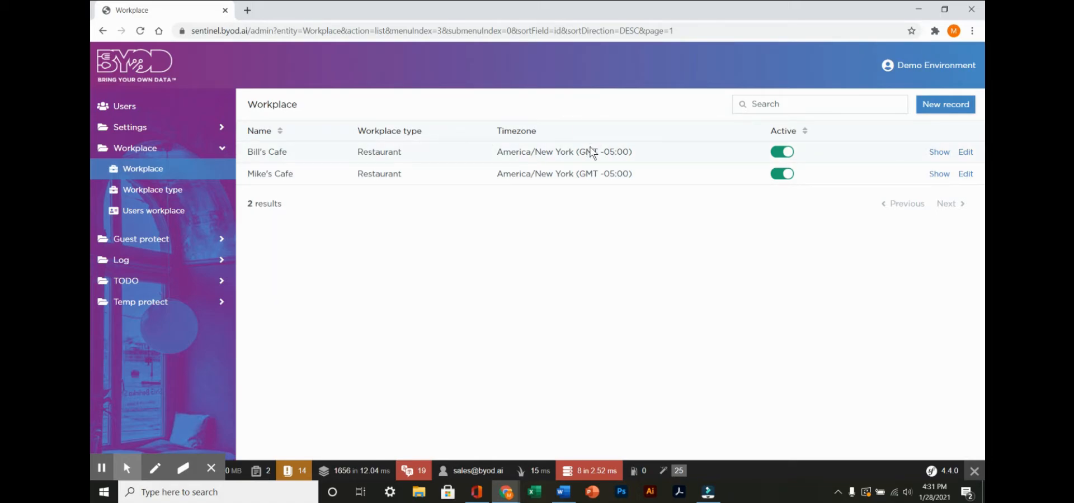
# - Edit the Bill's Cafe workplace to use the Basic brand and the menu link label View Menu, and save it
pyautogui.click(963, 156)
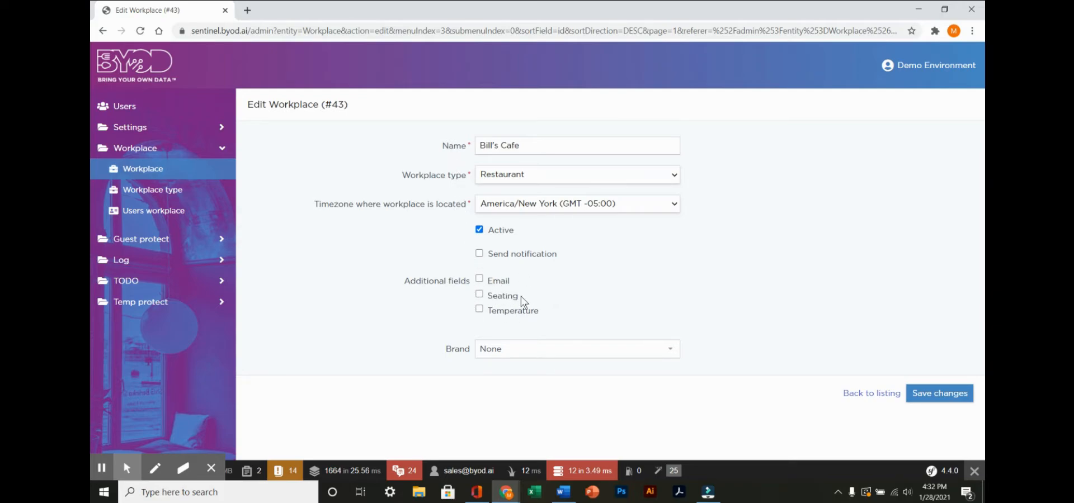
pyautogui.click(675, 353)
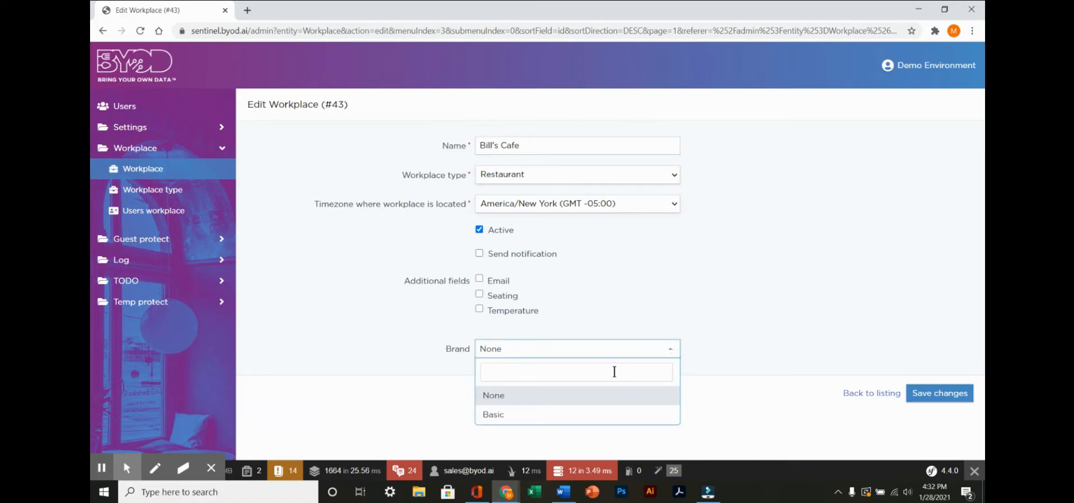
pyautogui.click(528, 425)
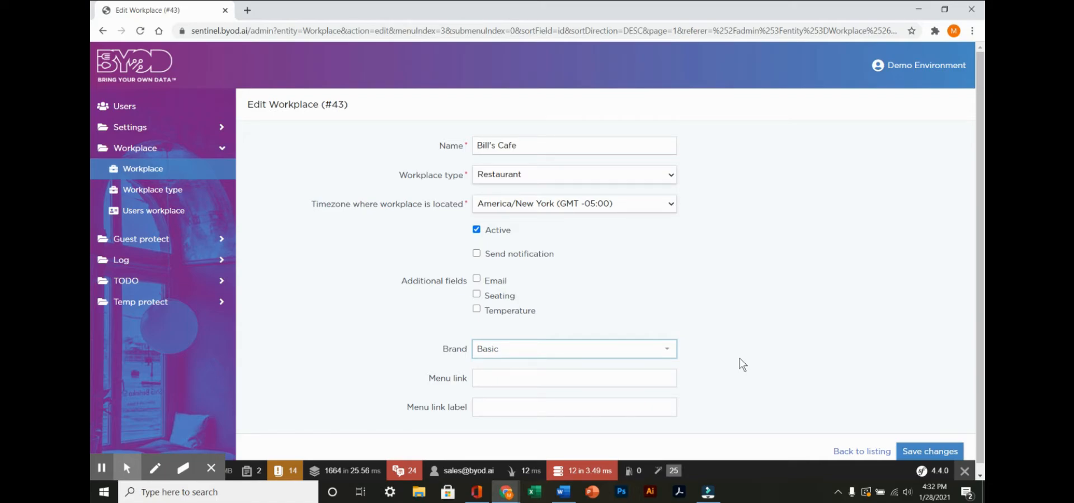
pyautogui.click(632, 376)
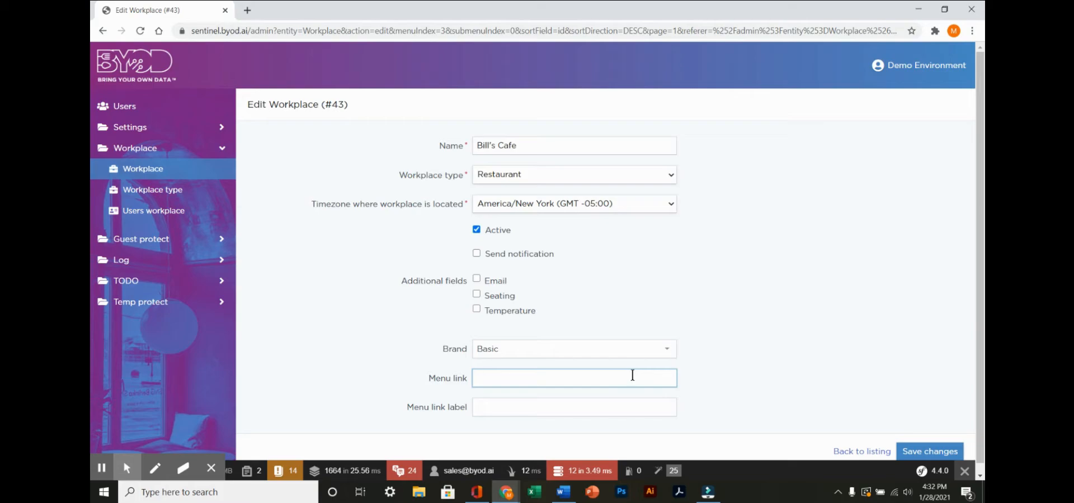
pyautogui.click(590, 406)
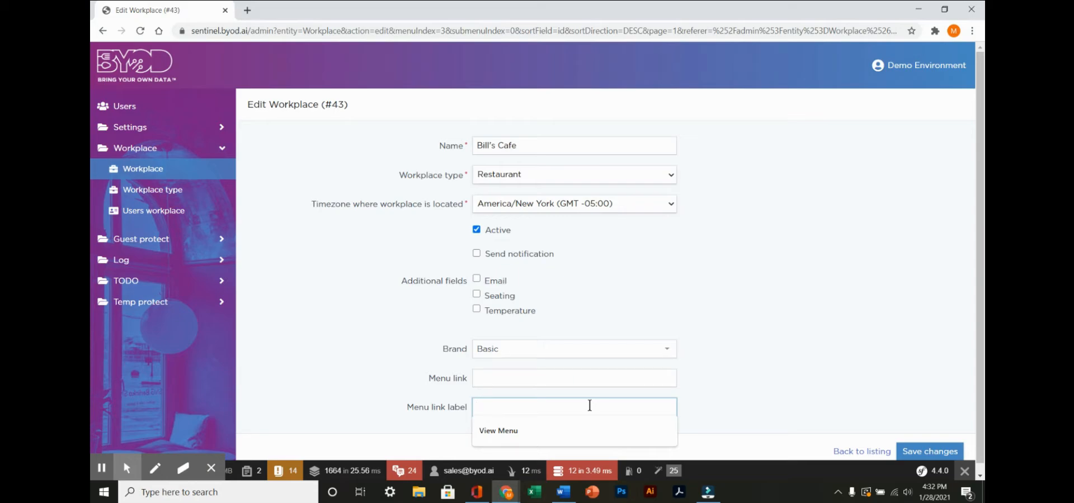
pyautogui.click(511, 428)
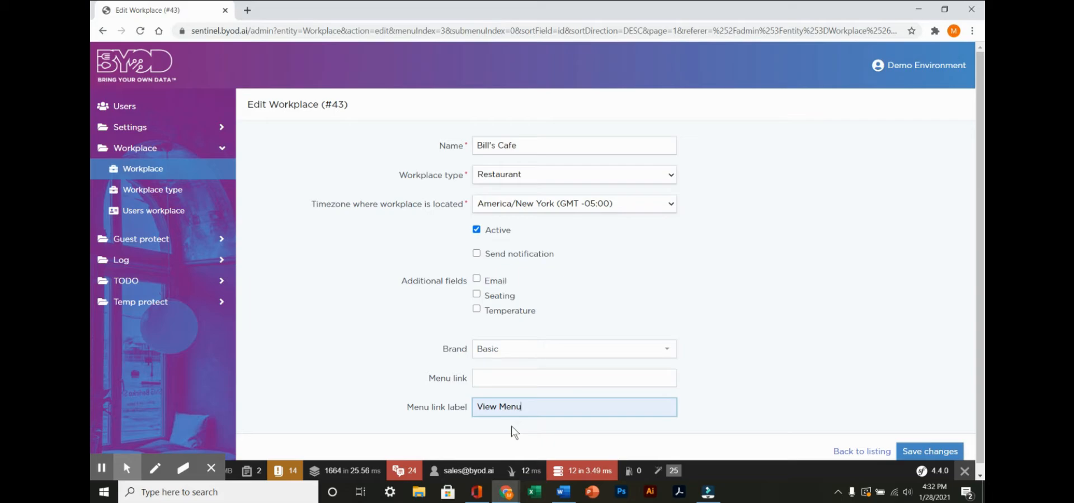
pyautogui.click(928, 454)
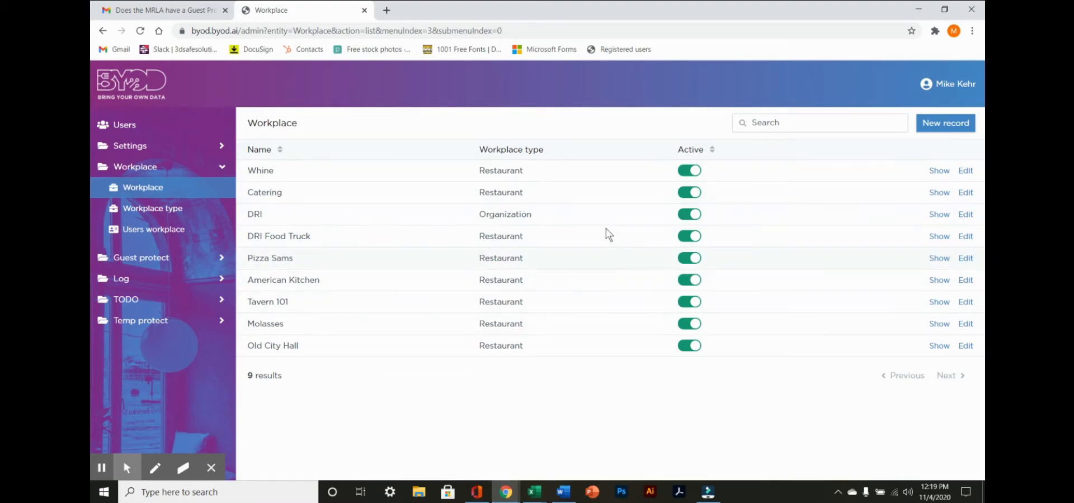
# - Open the details of the Whine workplace and copy its QR code image
pyautogui.click(939, 171)
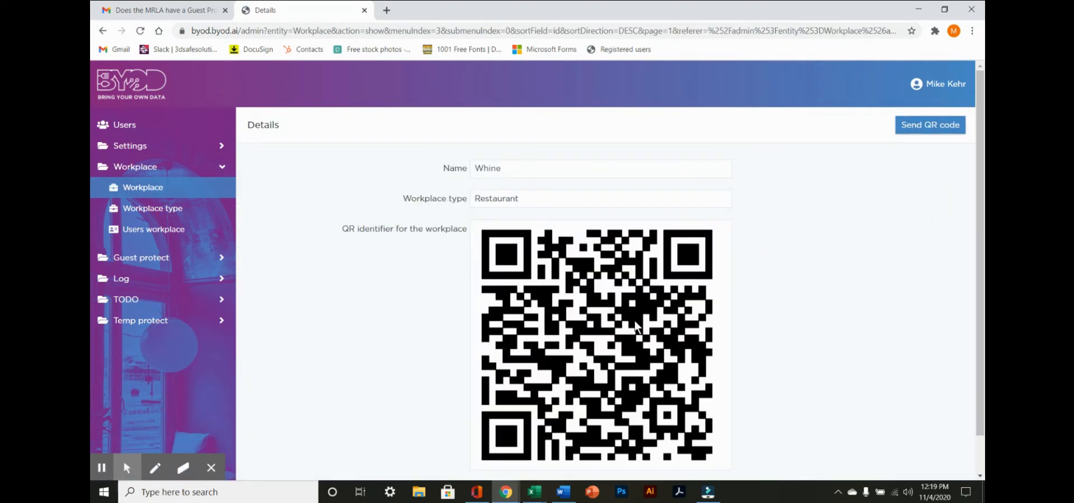
pyautogui.rightClick(635, 325)
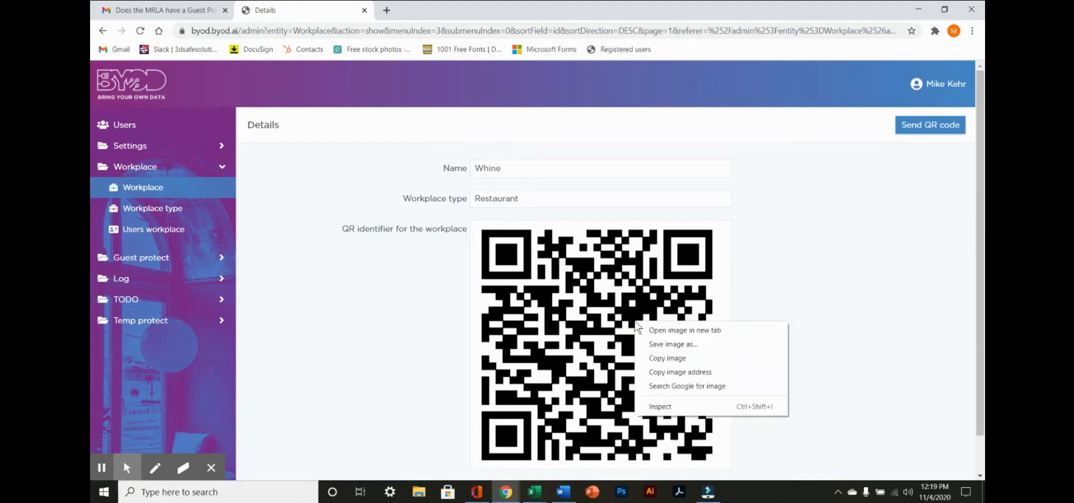
pyautogui.click(655, 359)
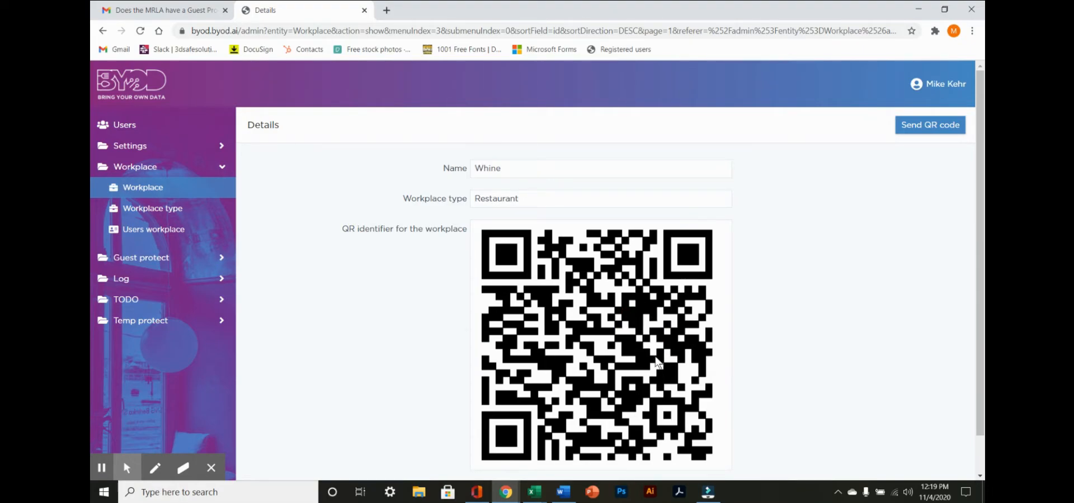
# - Switch to the Guest Contact Sign Template in Word and paste the QR code after "Show Guest Data Saved" in the third instruction
pyautogui.click(565, 494)
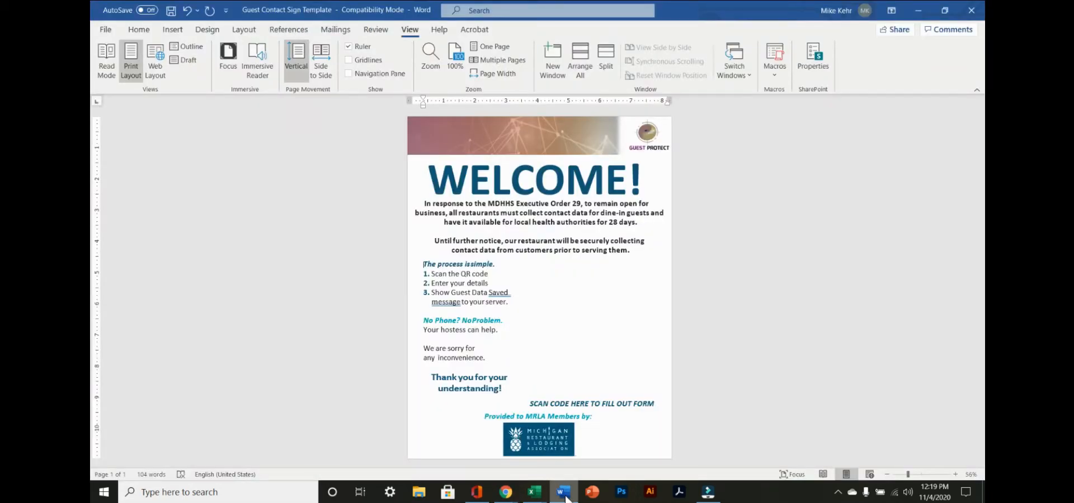
pyautogui.click(510, 291)
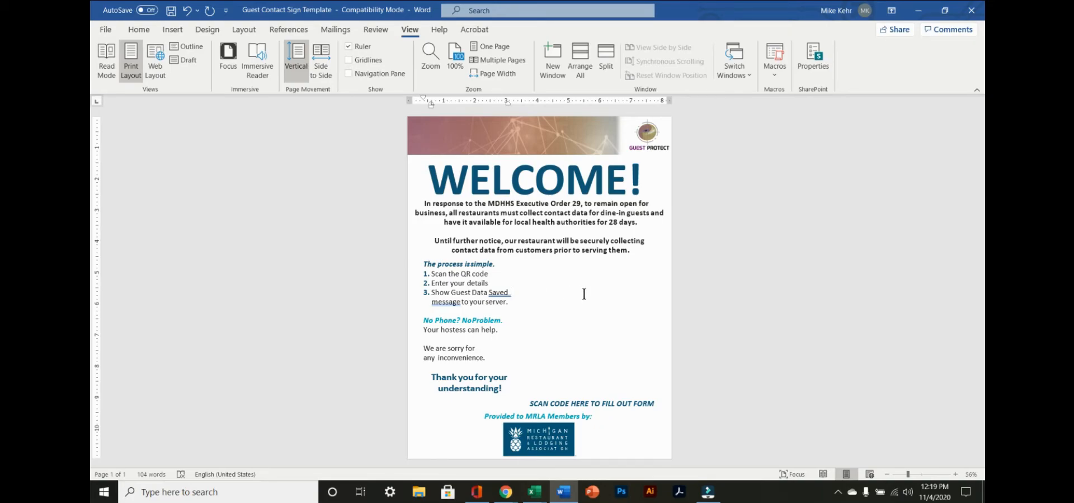
pyautogui.hotkey('ctrl', 'v')
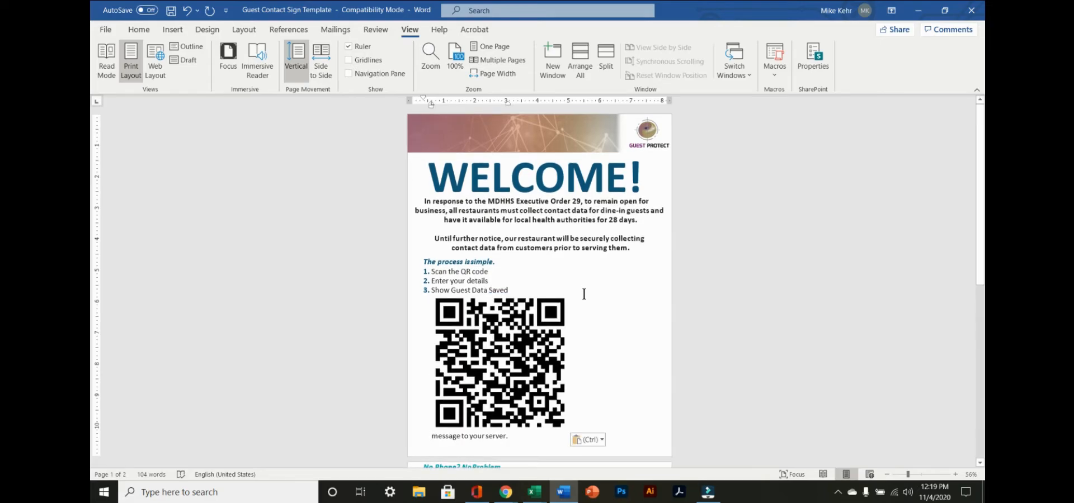
# - Set the pasted QR code's text wrapping to Tight and move it up and to the right beside the process instructions
pyautogui.click(517, 315)
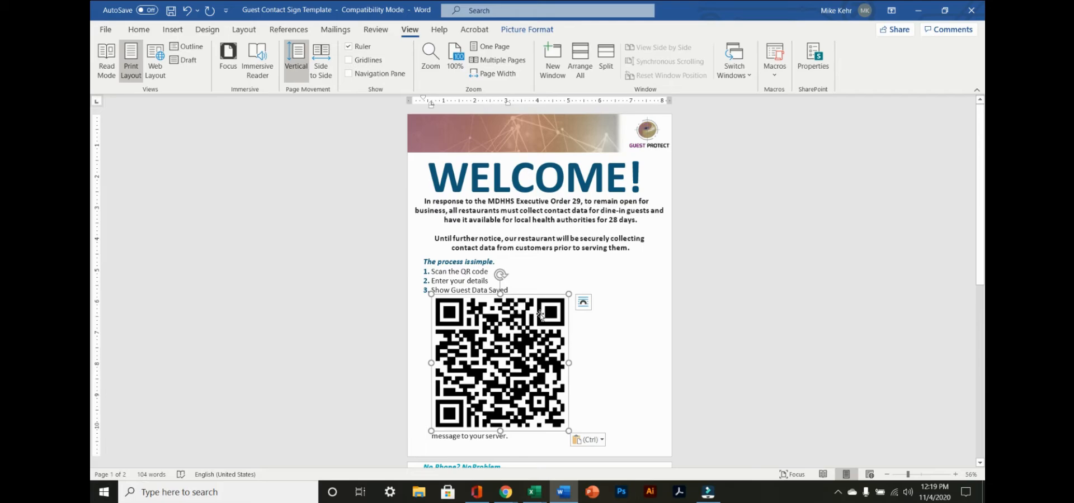
pyautogui.click(580, 309)
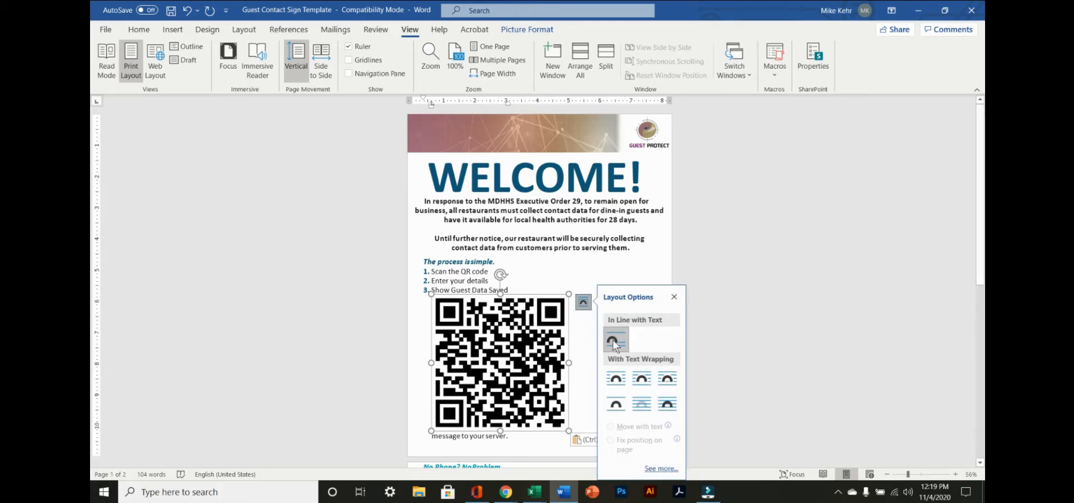
pyautogui.click(643, 380)
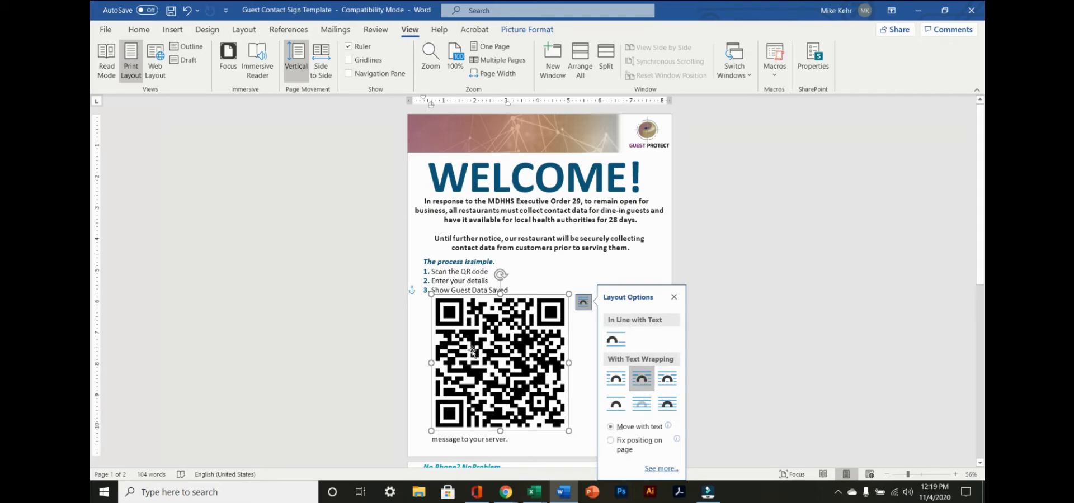
pyautogui.moveTo(473, 351); pyautogui.dragTo(562, 306)
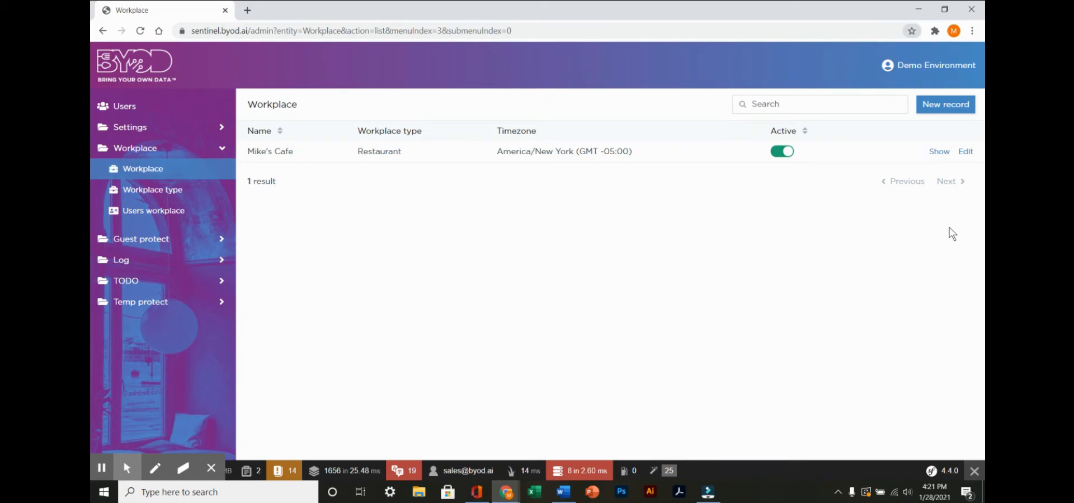
# - Edit the Mike's Cafe workplace with the Basic brand and the menu link label View Menu, and save the changes
pyautogui.click(970, 154)
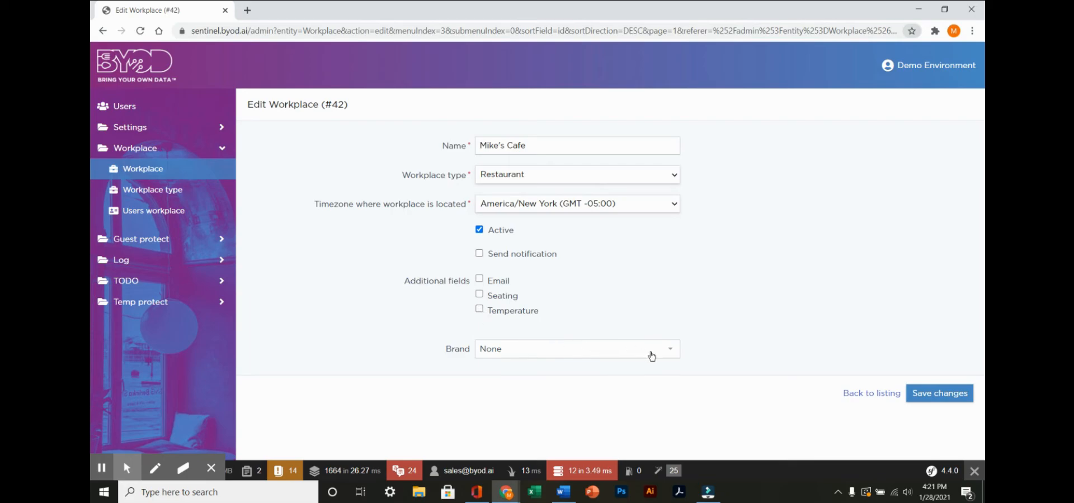
pyautogui.click(674, 350)
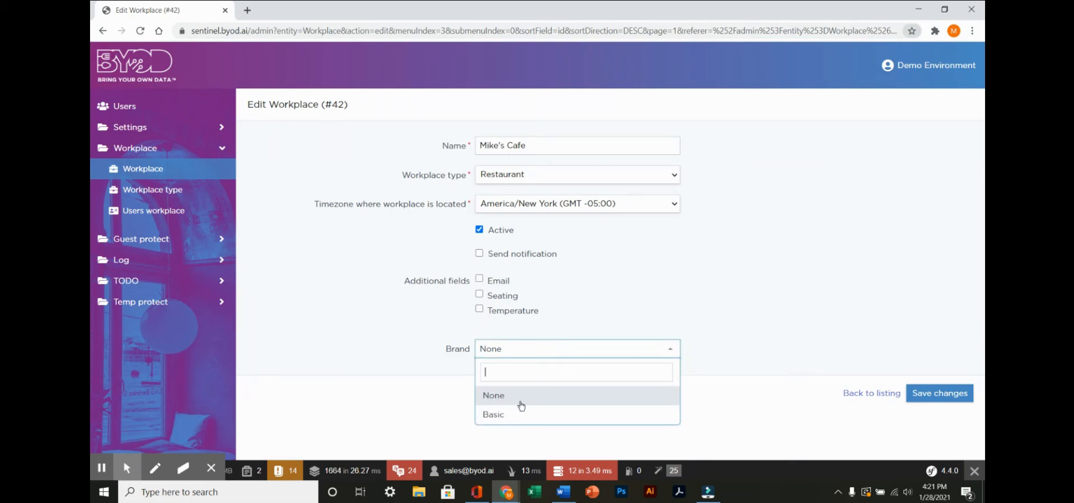
pyautogui.click(501, 417)
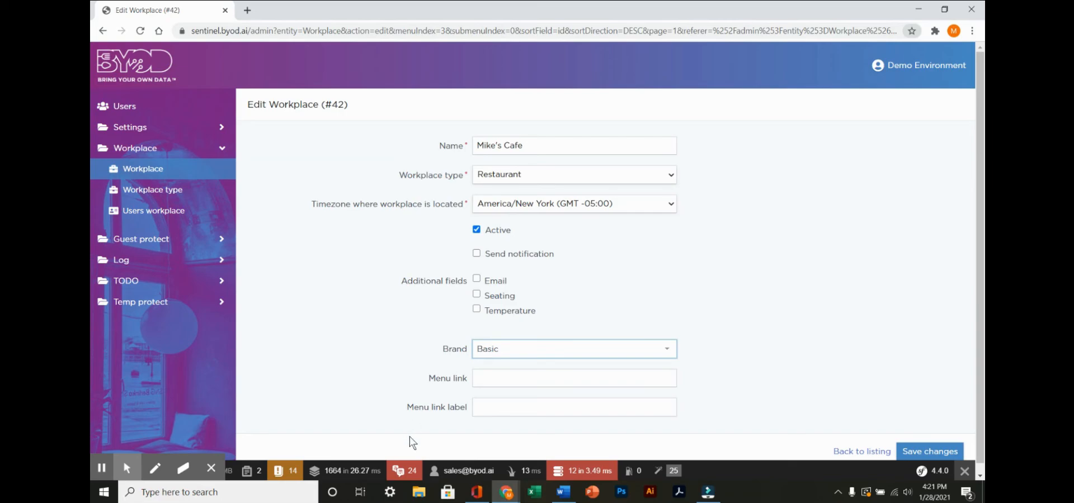
pyautogui.click(492, 376)
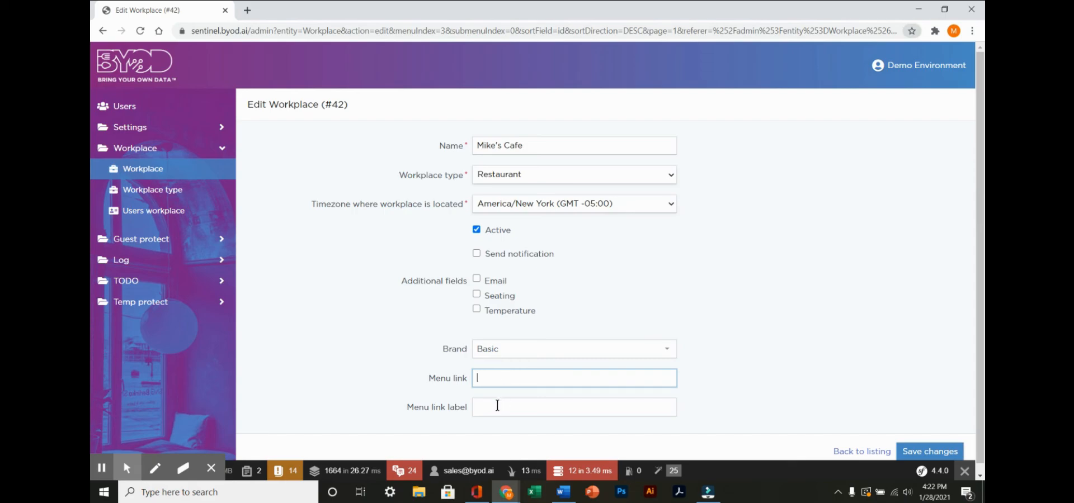
pyautogui.click(498, 406)
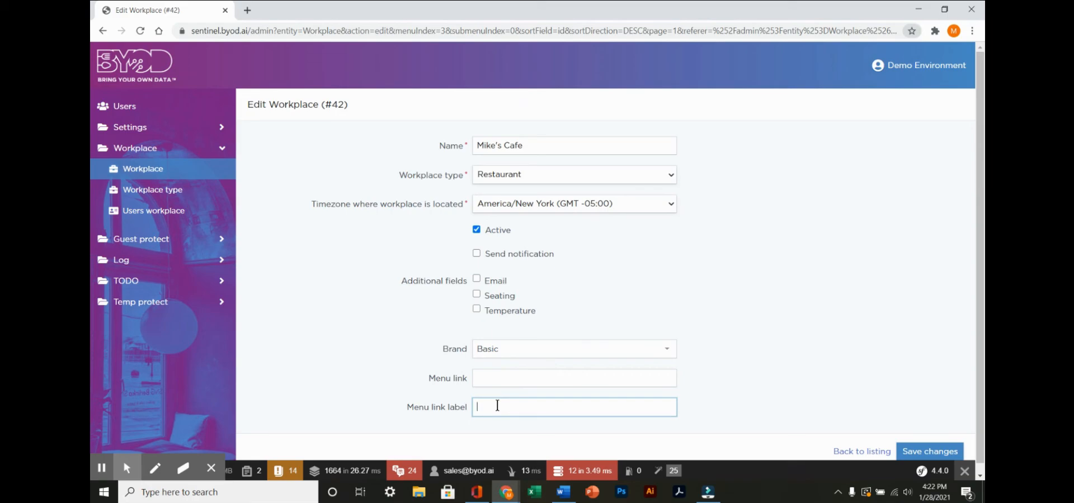
pyautogui.write('View Menu')
pyautogui.click(924, 457)
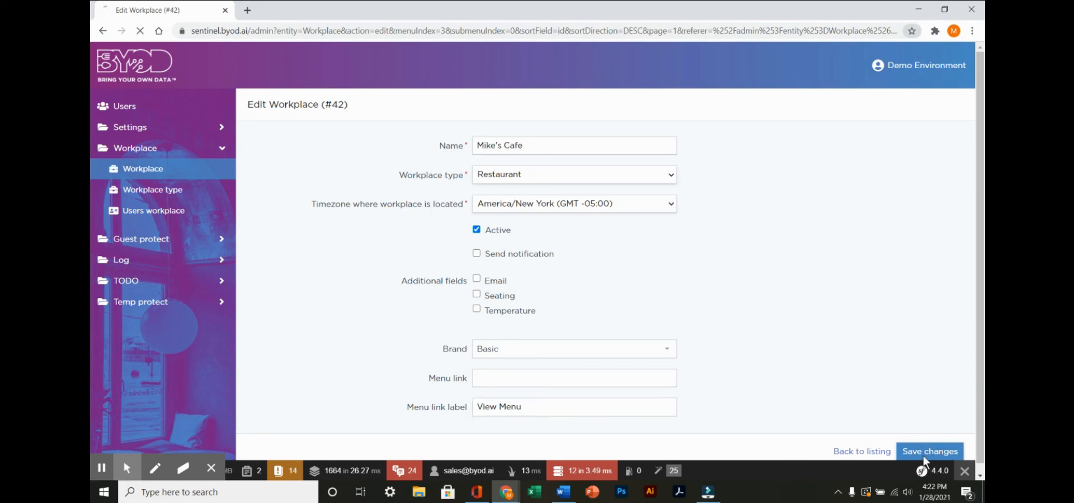